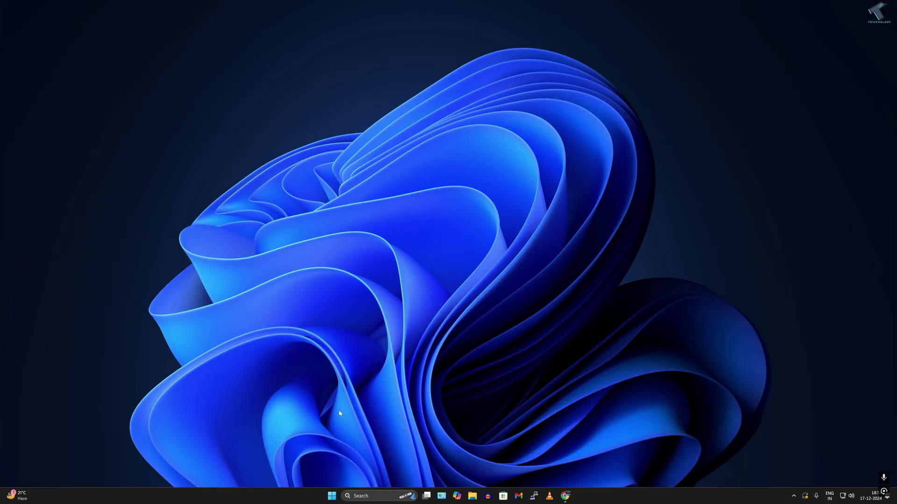
Restart Windows 11 from the Start menu power options and reach the boot device list.
click(331, 496)
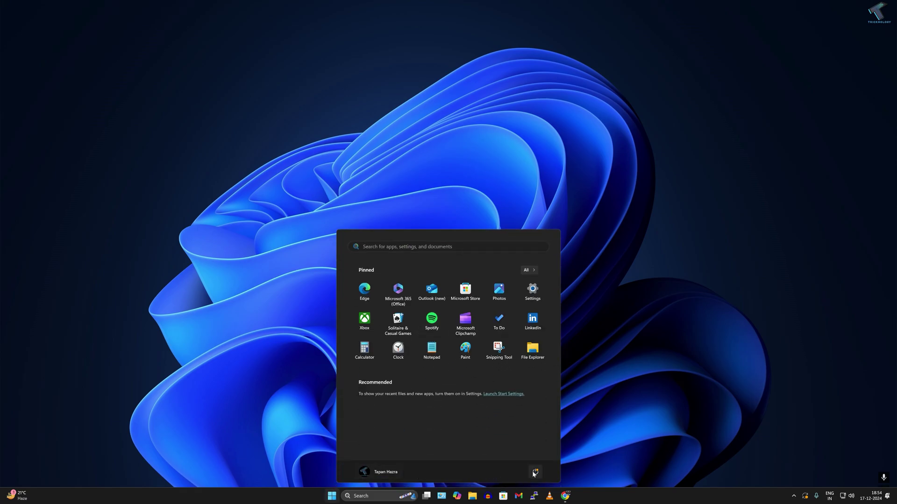
click(535, 471)
click(523, 457)
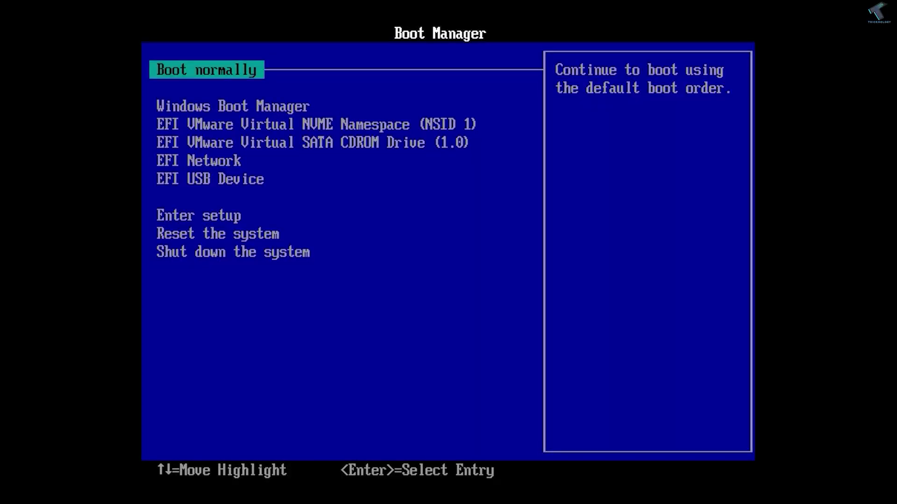
key(Down)
Highlight the virtual SATA CD-ROM recovery drive in the VMware Boot Manager.
key(Down)
key(Down)
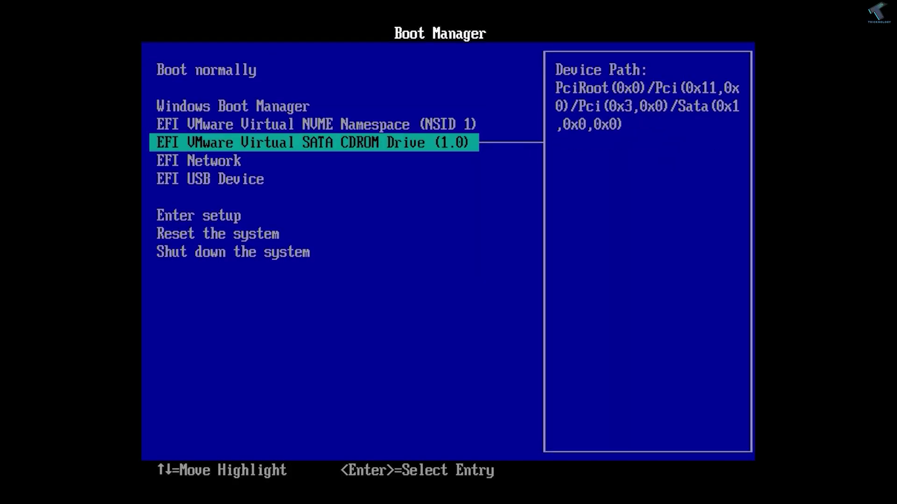
key(Down)
key(Down)
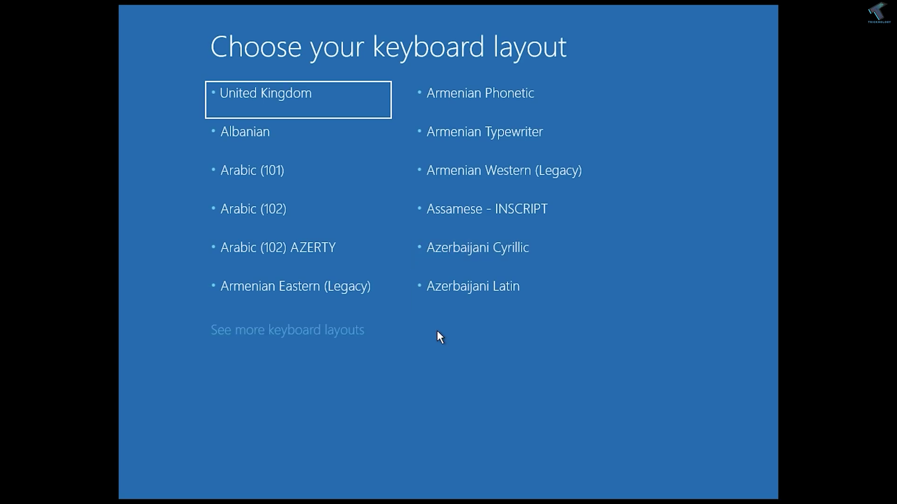
click(354, 330)
Choose the United States-International keyboard layout from the expanded layout list.
click(493, 210)
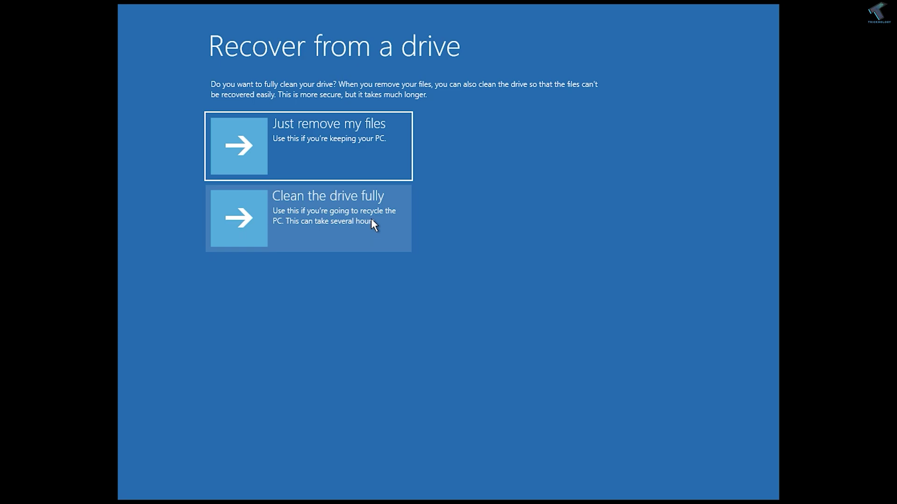
Choose 'Just remove my files' and confirm with Recover to start the reset.
click(344, 151)
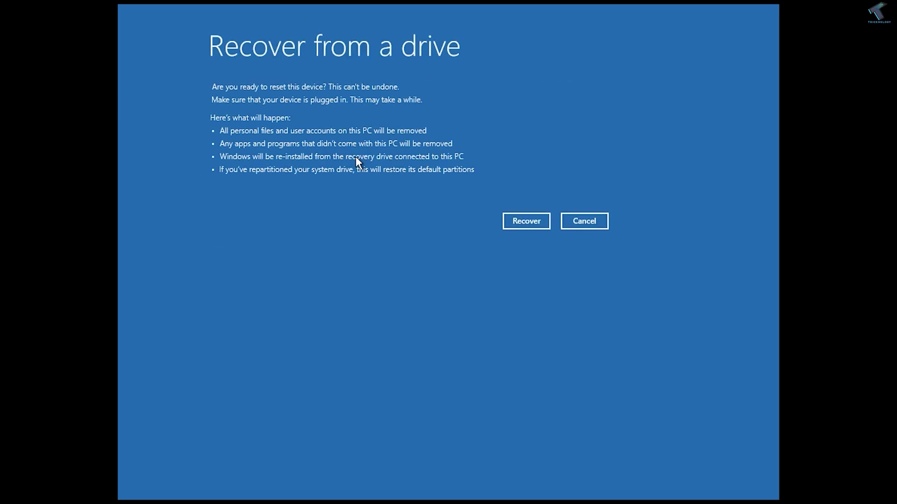
click(530, 223)
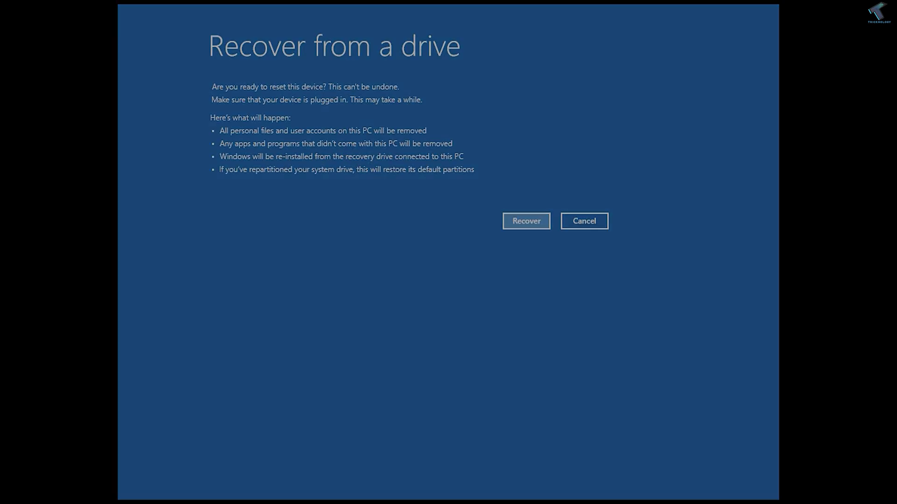